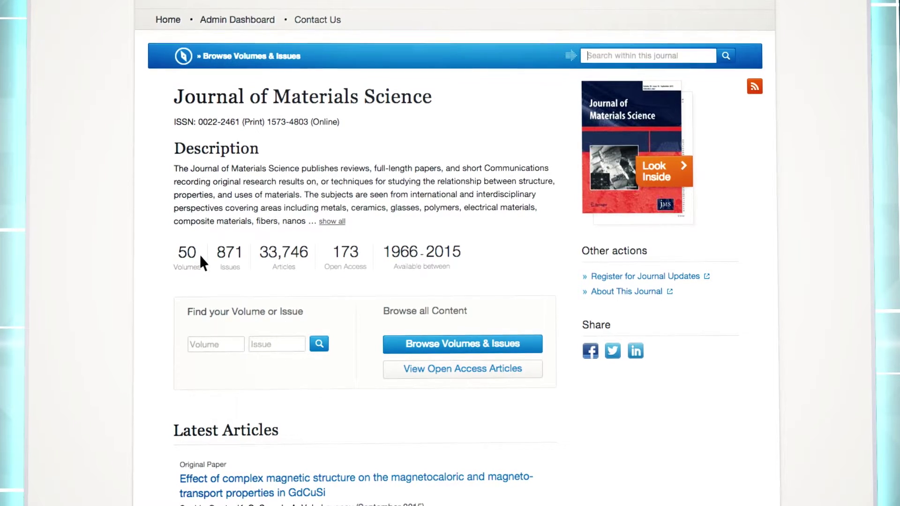
{"action": "scroll", "coordinate": [280, 318], "scroll_direction": "down", "scroll_amount": 3}
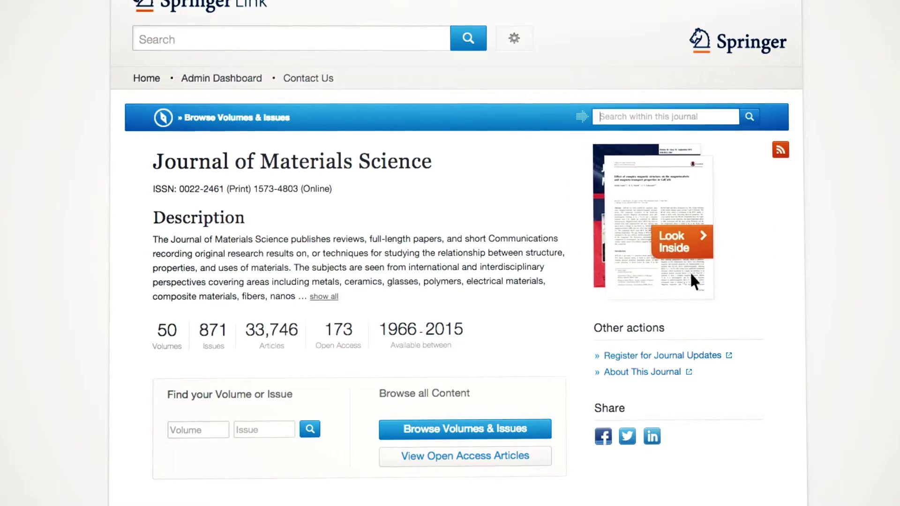
{"action": "mouse_move", "coordinate": [636, 151]}
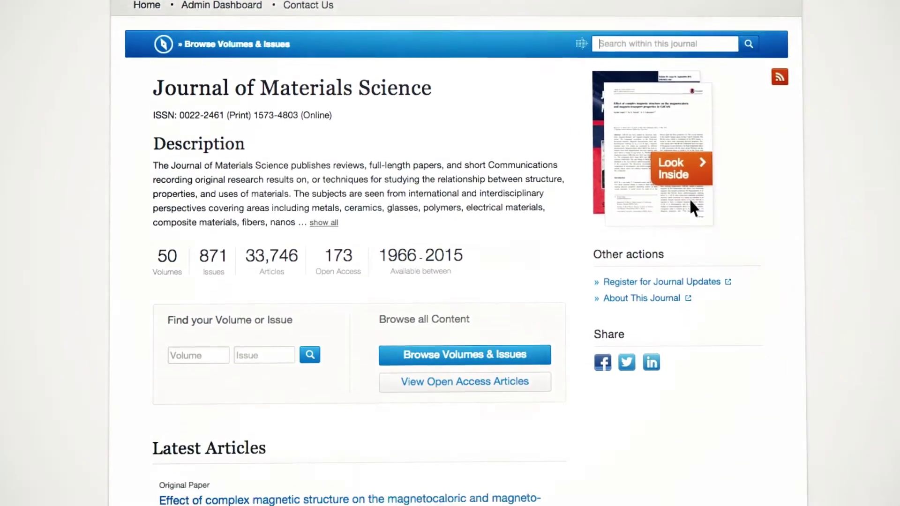
- Preview the inside of the journal from its homepage
{"action": "left_click", "coordinate": [690, 184]}
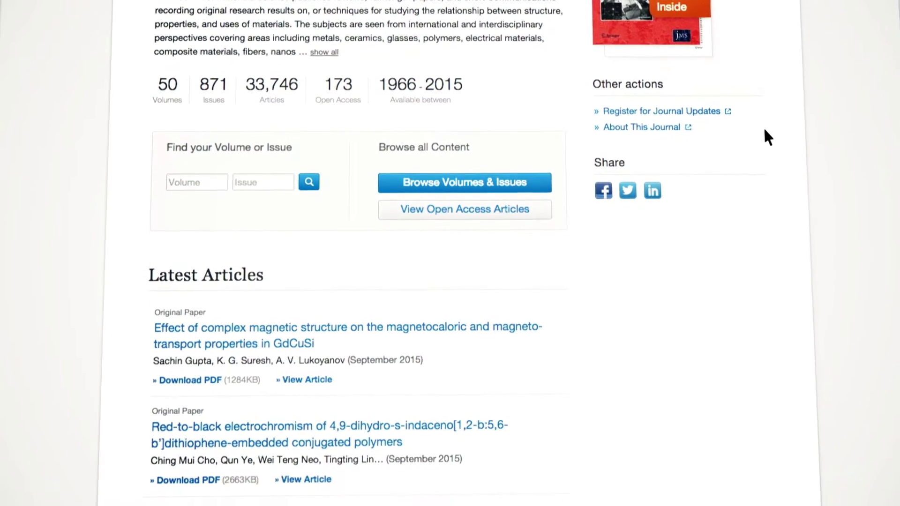
{"action": "scroll", "coordinate": [767, 141], "scroll_direction": "down", "scroll_amount": 3}
{"action": "scroll", "coordinate": [767, 127], "scroll_direction": "down", "scroll_amount": 5}
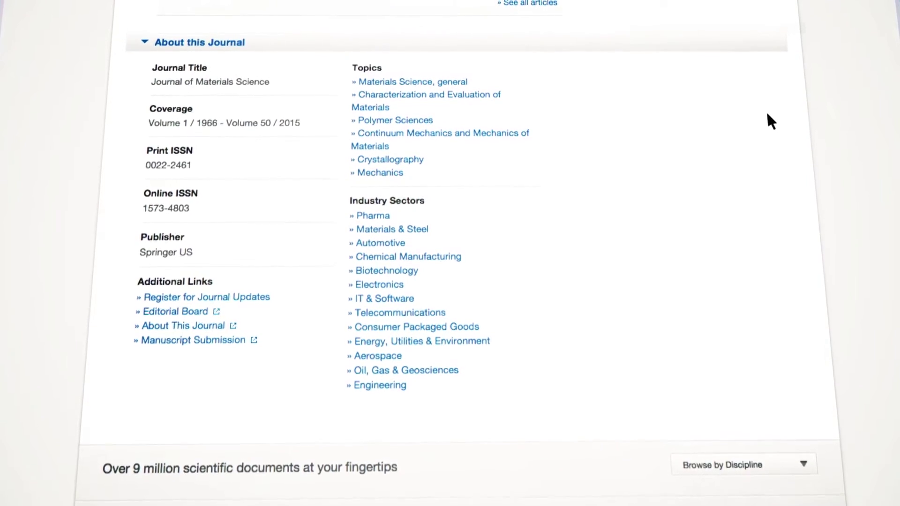
{"action": "scroll", "coordinate": [809, 276], "scroll_direction": "up", "scroll_amount": 5}
{"action": "type", "text": "glass trans"}
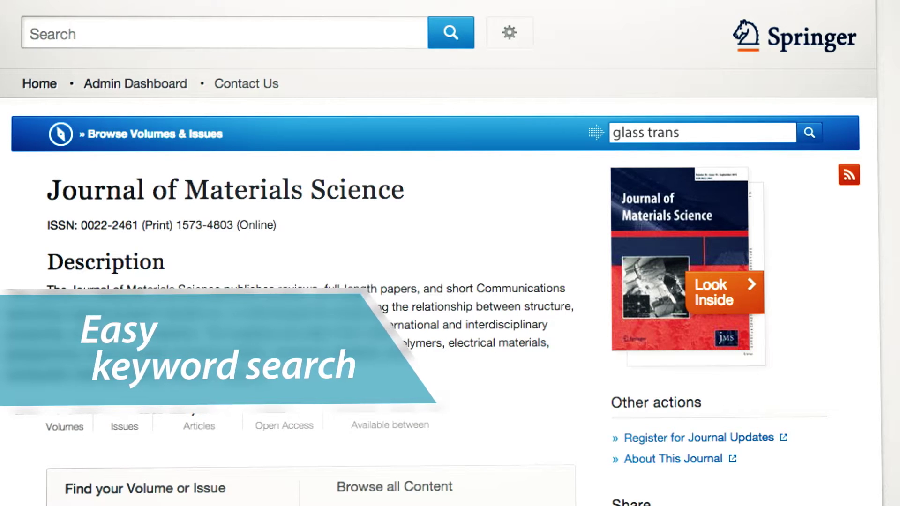
{"action": "type", "text": "ition"}
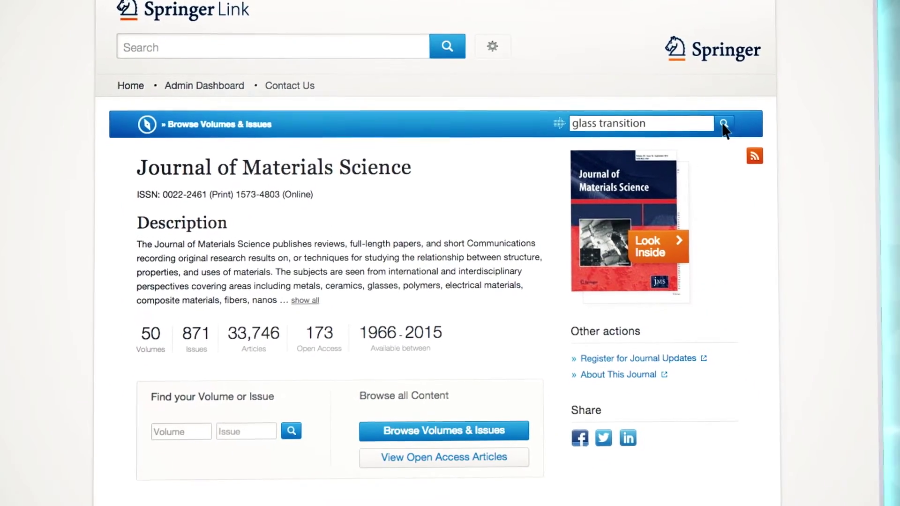
- Run the in-journal search for 'glass transition', returning 5,734 articles
{"action": "left_click", "coordinate": [731, 134]}
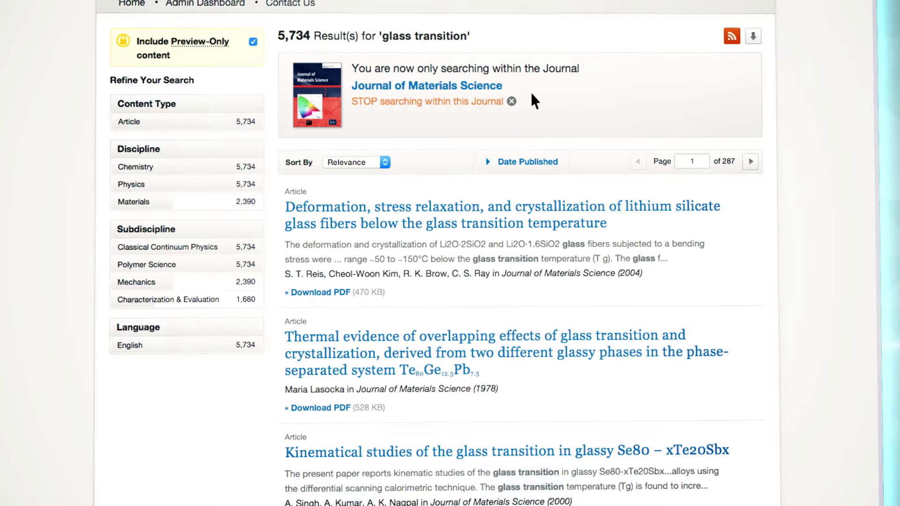
- Widen the 'glass transition' search from this journal to all of SpringerLink
{"action": "left_click", "coordinate": [511, 102]}
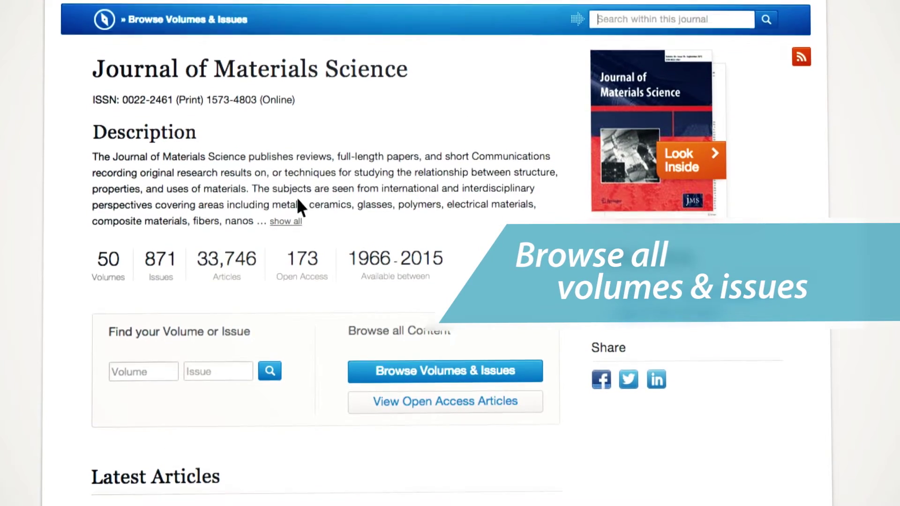
{"action": "scroll", "coordinate": [285, 204], "scroll_direction": "down", "scroll_amount": 2}
{"action": "scroll", "coordinate": [270, 209], "scroll_direction": "down", "scroll_amount": 2}
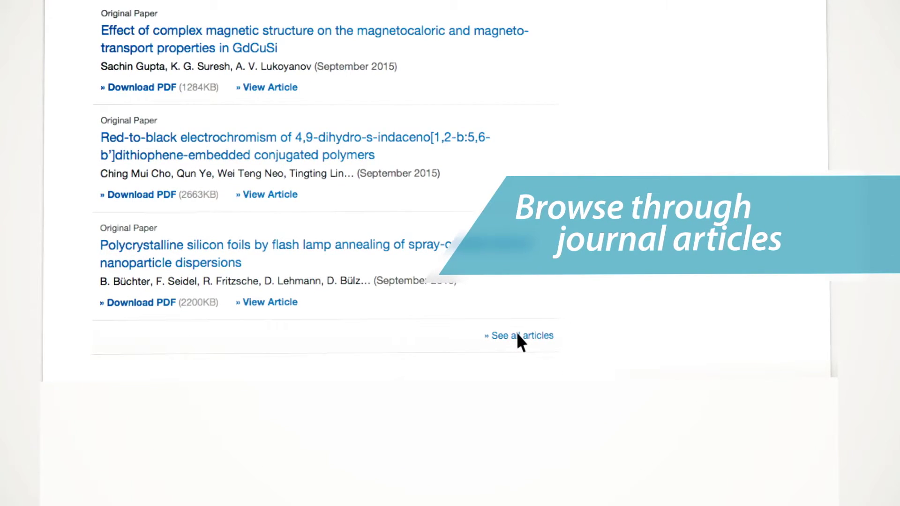
{"action": "scroll", "coordinate": [518, 331], "scroll_direction": "up", "scroll_amount": 1}
{"action": "scroll", "coordinate": [523, 327], "scroll_direction": "up", "scroll_amount": 2}
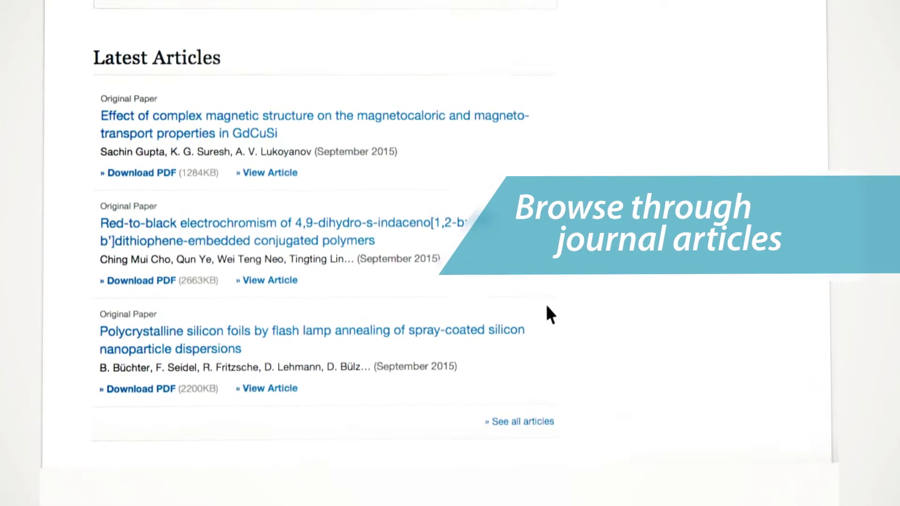
{"action": "scroll", "coordinate": [546, 304], "scroll_direction": "up", "scroll_amount": 5}
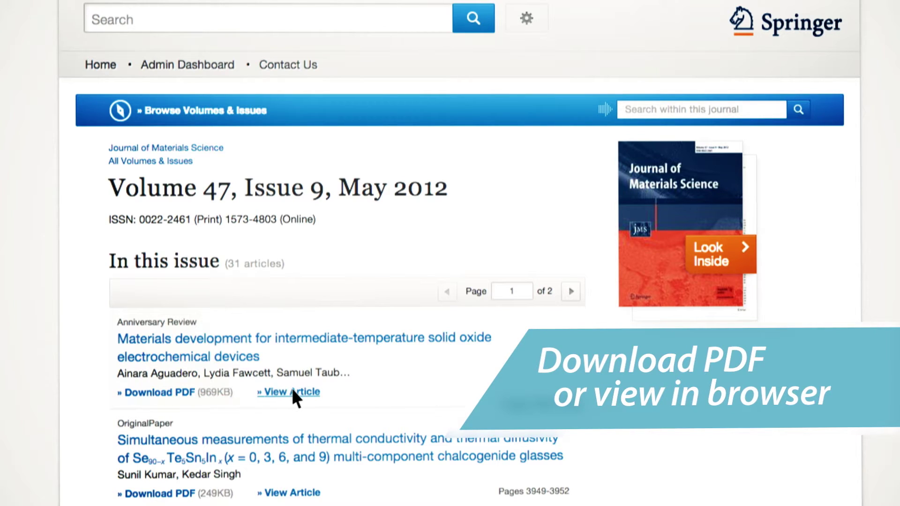
- Open the article 'Materials development for intermediate-temperature solid oxide electrochemical devices'
{"action": "left_click", "coordinate": [327, 339]}
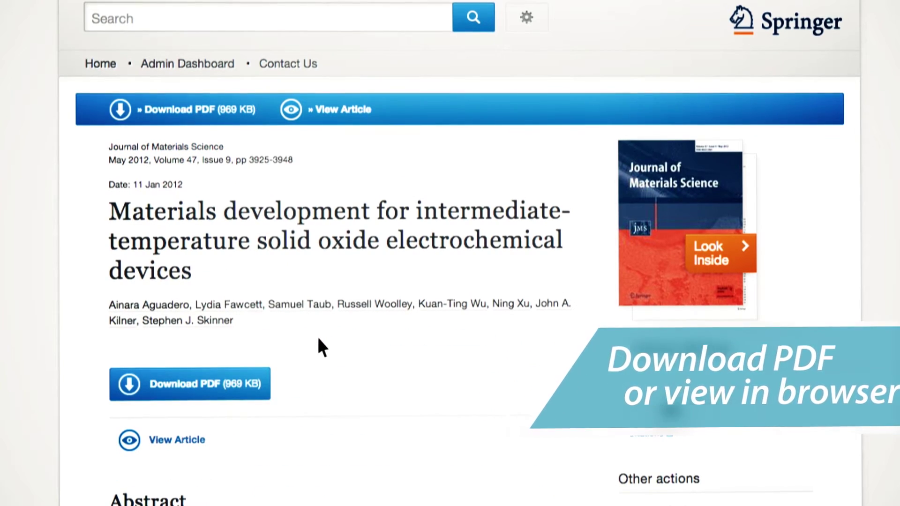
{"action": "scroll", "coordinate": [200, 361], "scroll_direction": "down", "scroll_amount": 5}
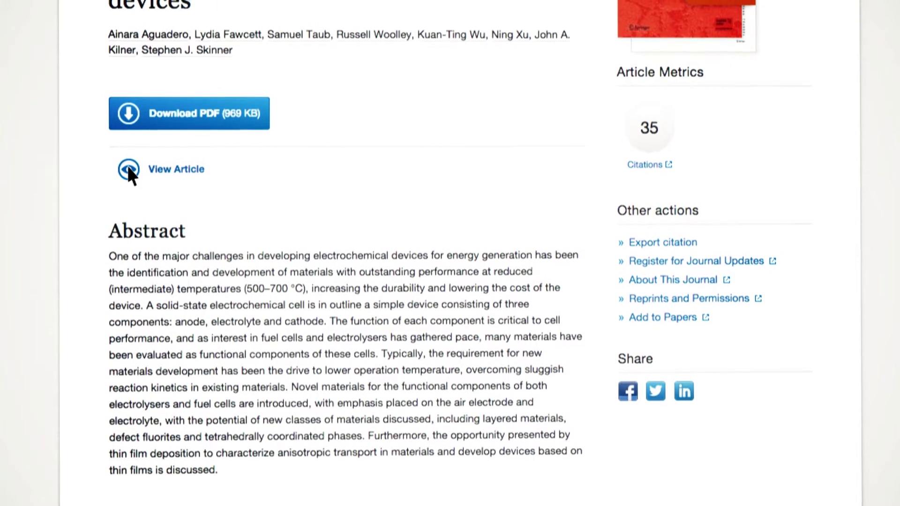
{"action": "scroll", "coordinate": [130, 187], "scroll_direction": "up", "scroll_amount": 3}
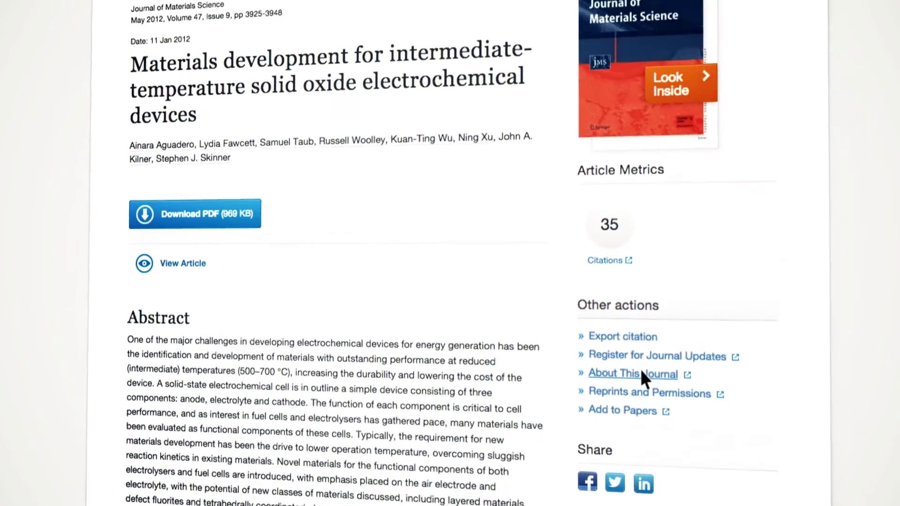
{"action": "scroll", "coordinate": [632, 374], "scroll_direction": "down", "scroll_amount": 5}
{"action": "scroll", "coordinate": [631, 365], "scroll_direction": "down", "scroll_amount": 5}
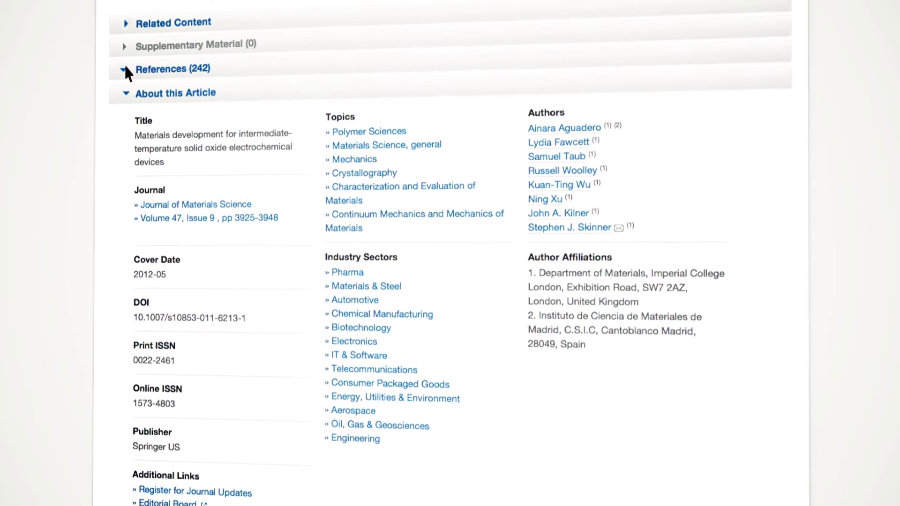
- Expand the article's list of references
{"action": "left_click", "coordinate": [124, 66]}
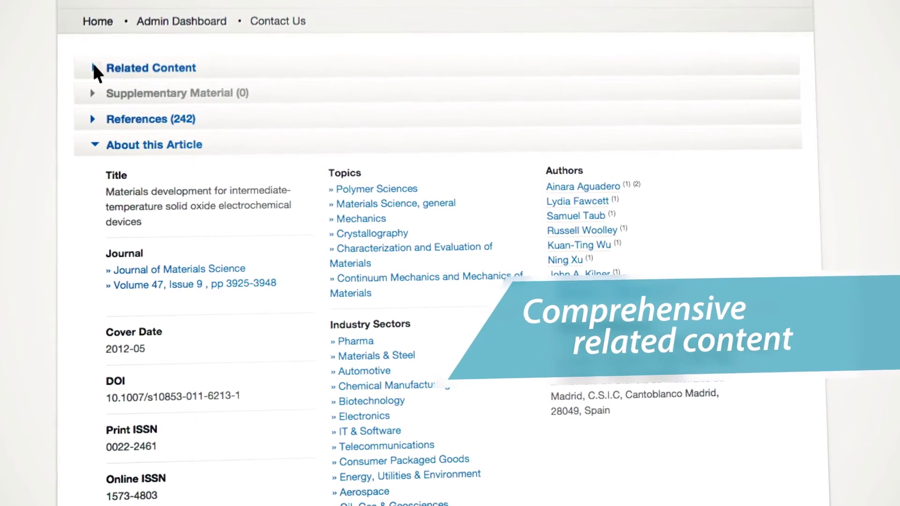
- Expand the article's Related Content section to show its concepts and related articles
{"action": "left_click", "coordinate": [93, 65]}
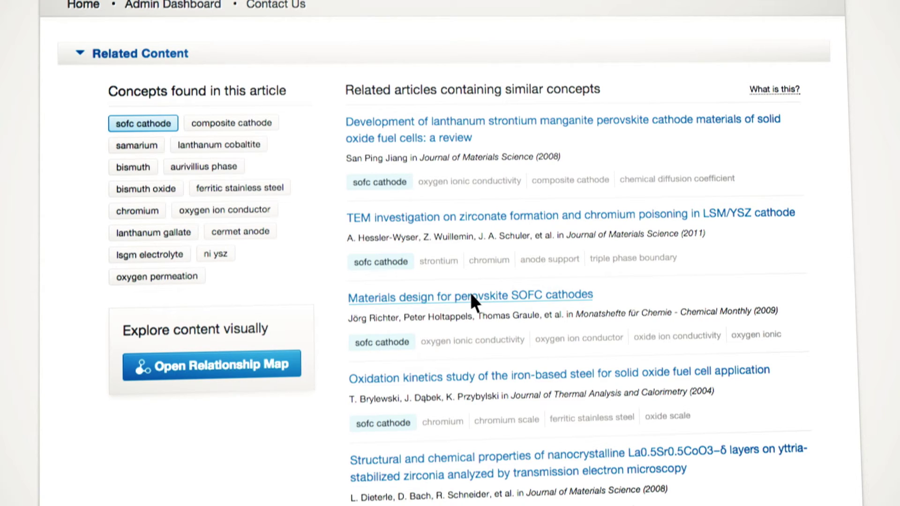
- Add lanthanum cobaltite and bismuth to the concept filter, adding then removing oxygen ion conductor
{"action": "left_click", "coordinate": [232, 146]}
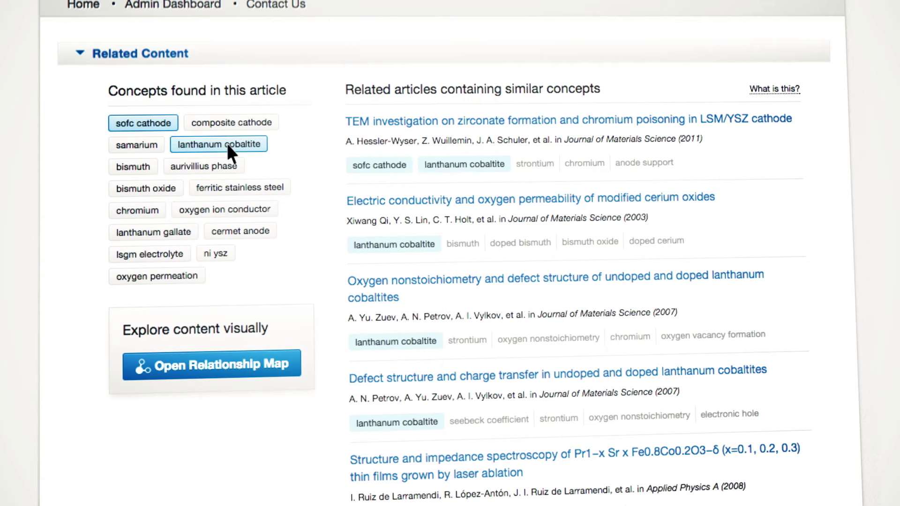
{"action": "left_click", "coordinate": [141, 166]}
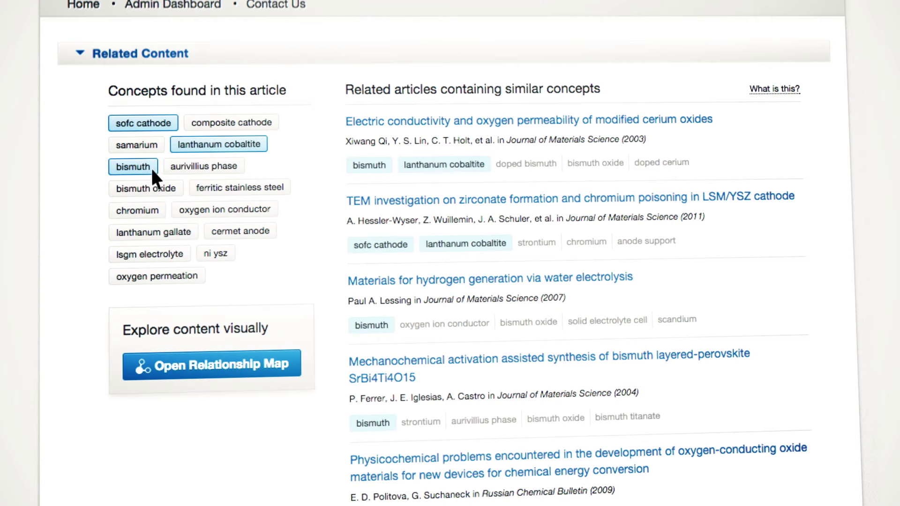
{"action": "left_click", "coordinate": [225, 211]}
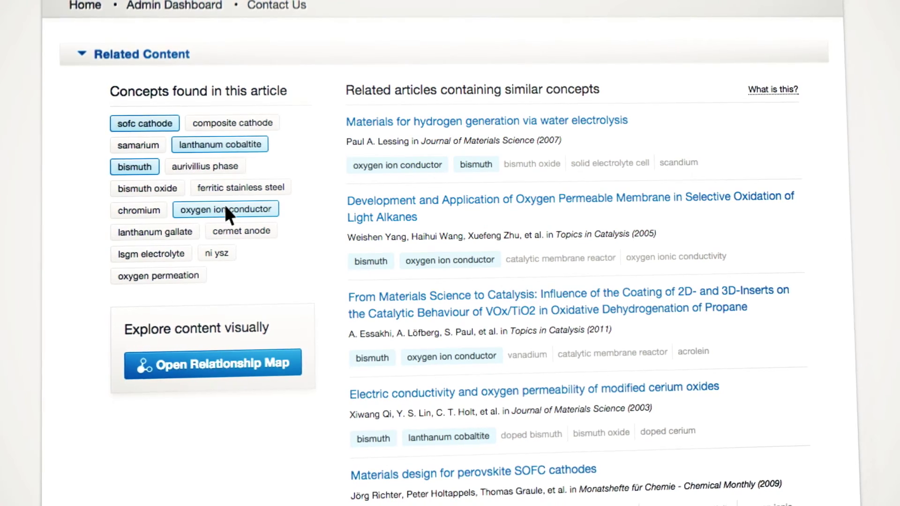
{"action": "left_click", "coordinate": [226, 210]}
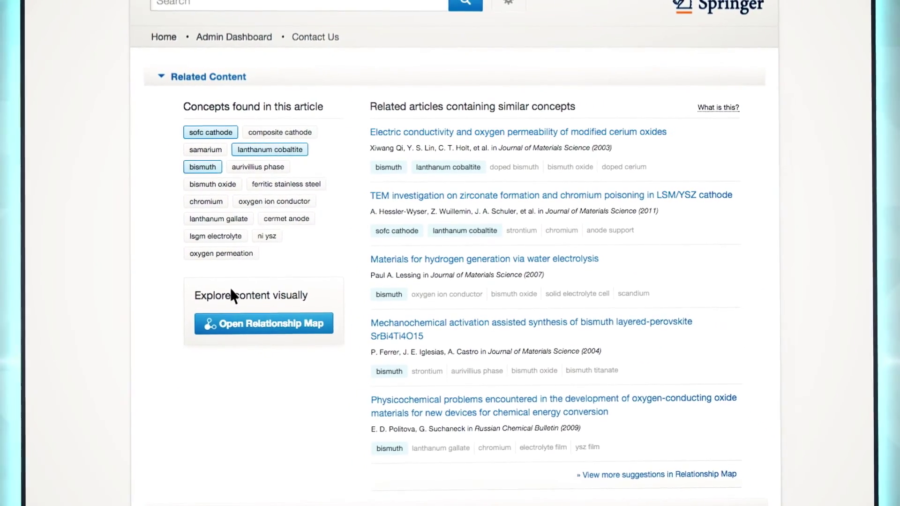
- In the Relationship Map, add and rearrange the ni ysz and chromium nodes, then close it
{"action": "left_click", "coordinate": [222, 325]}
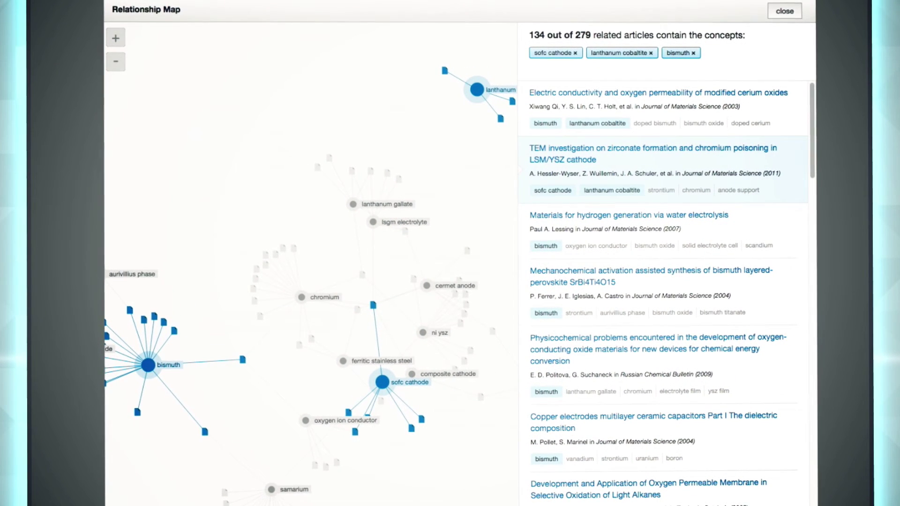
{"action": "left_click", "coordinate": [425, 335]}
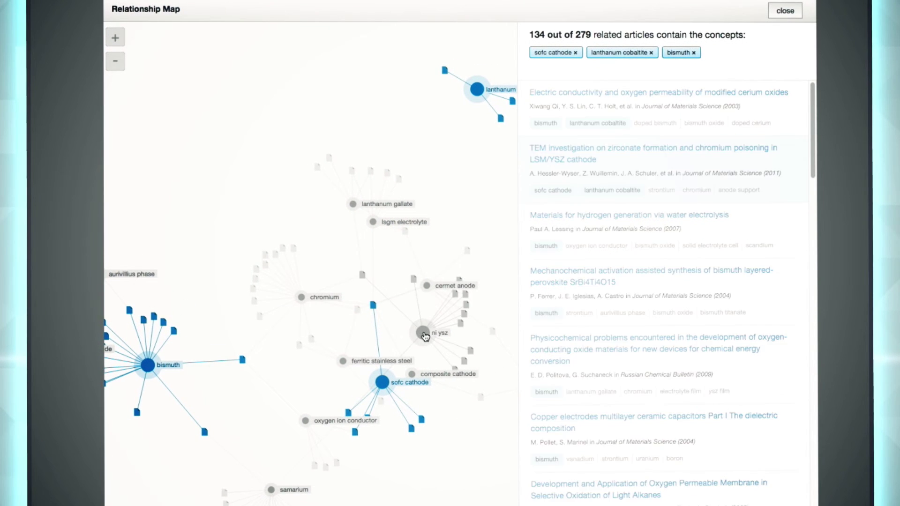
{"action": "left_click_drag", "start_coordinate": [425, 335], "coordinate": [241, 285]}
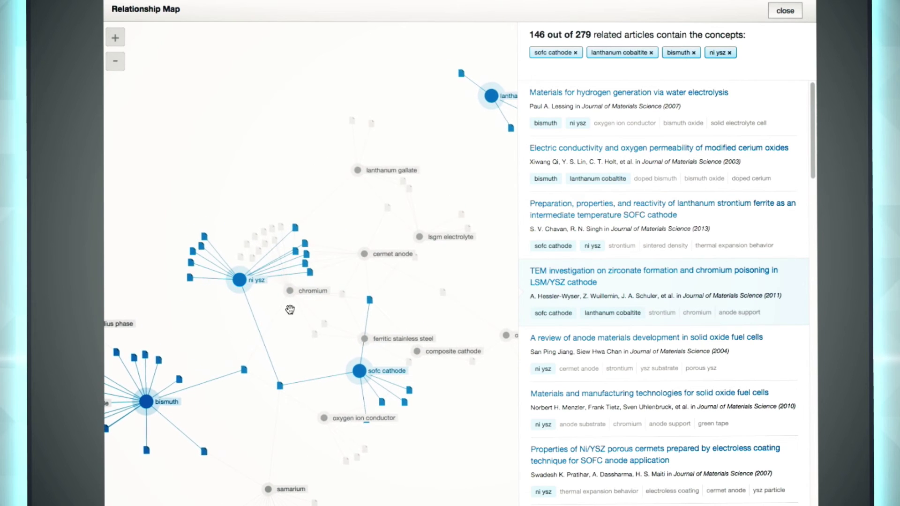
{"action": "left_click", "coordinate": [299, 302]}
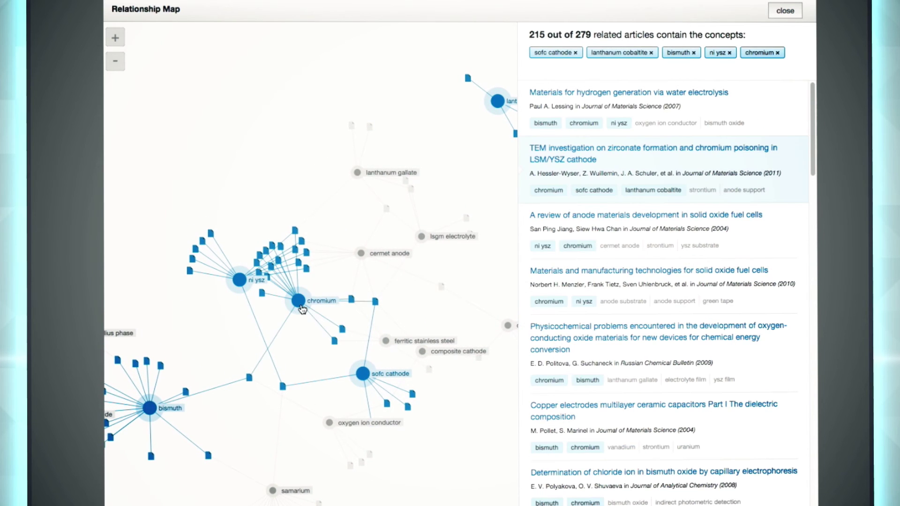
{"action": "left_click_drag", "start_coordinate": [301, 310], "coordinate": [308, 501]}
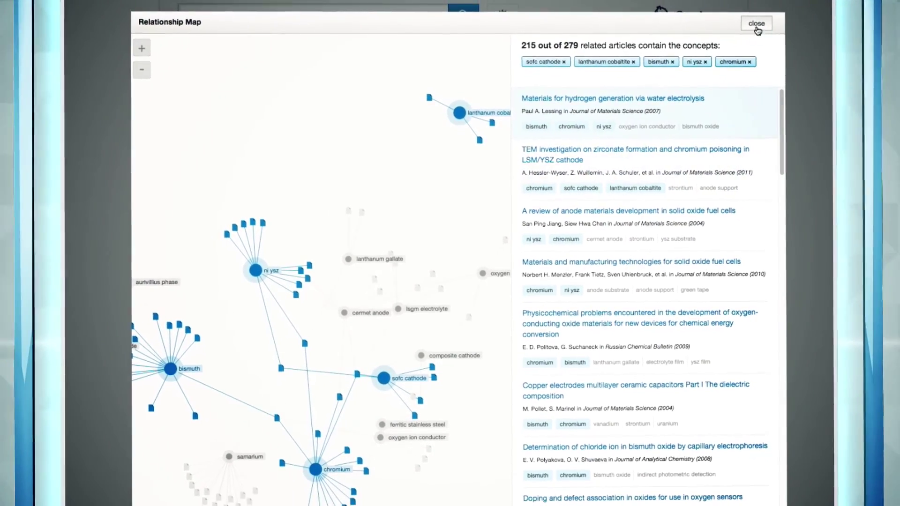
{"action": "left_click", "coordinate": [757, 25]}
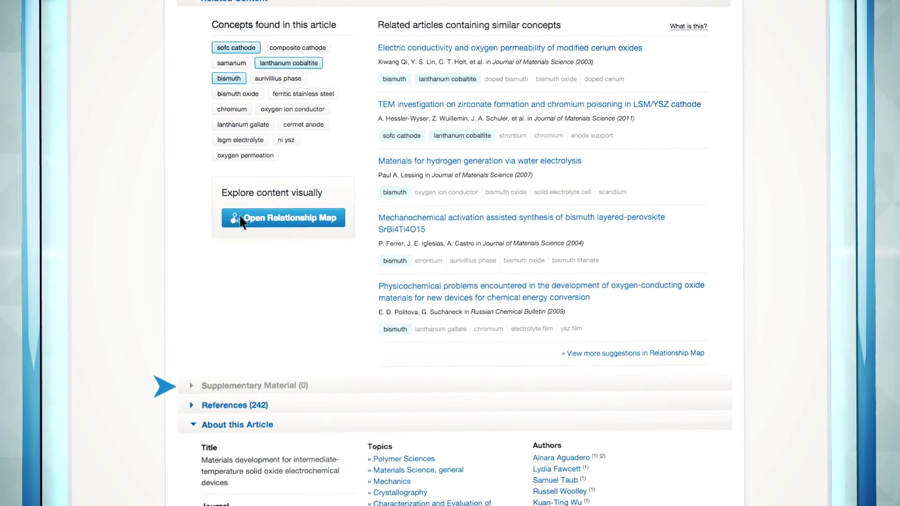
- Expand the article's References section listing all 242 cited works
{"action": "left_click", "coordinate": [190, 401]}
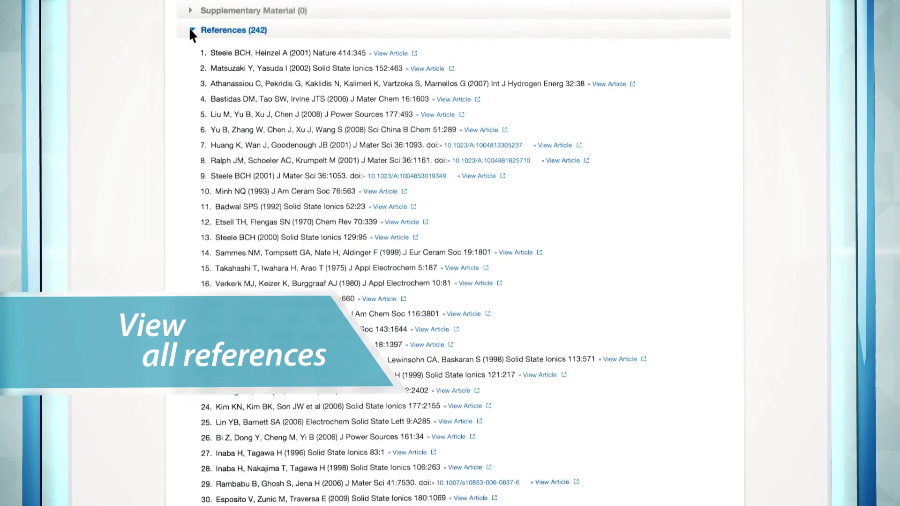